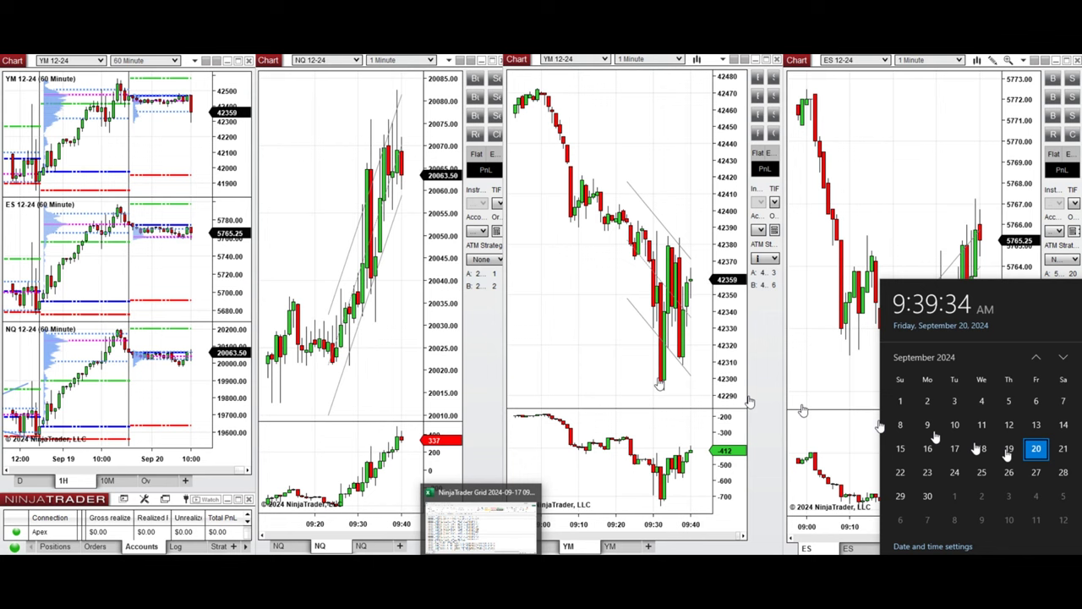
Review the YM, ES and NQ overview chart on the daily timeframe and return it to 60 minutes.
click(410, 292)
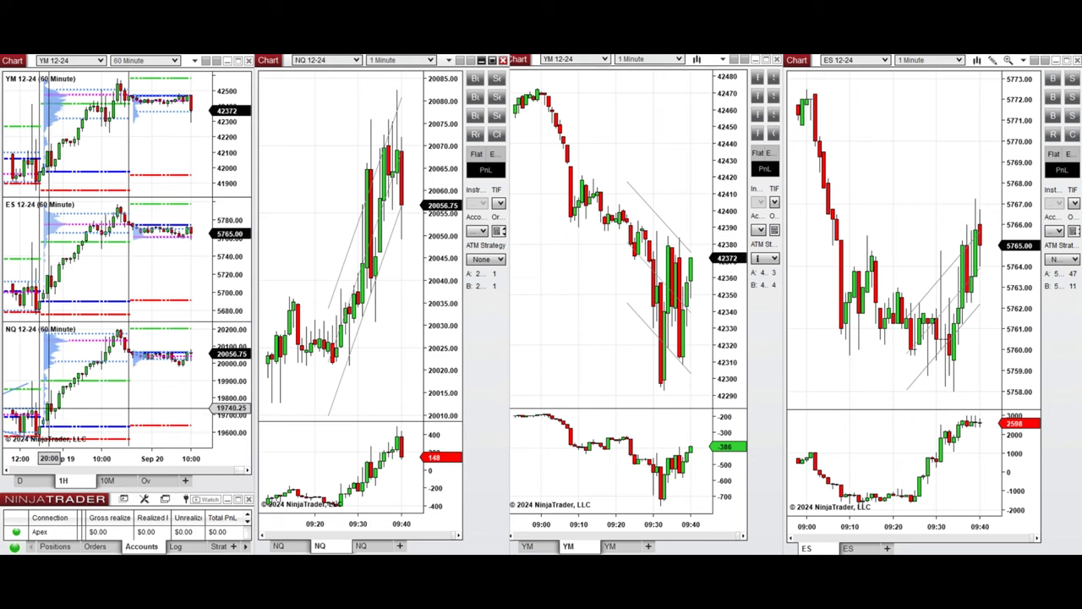
click(22, 480)
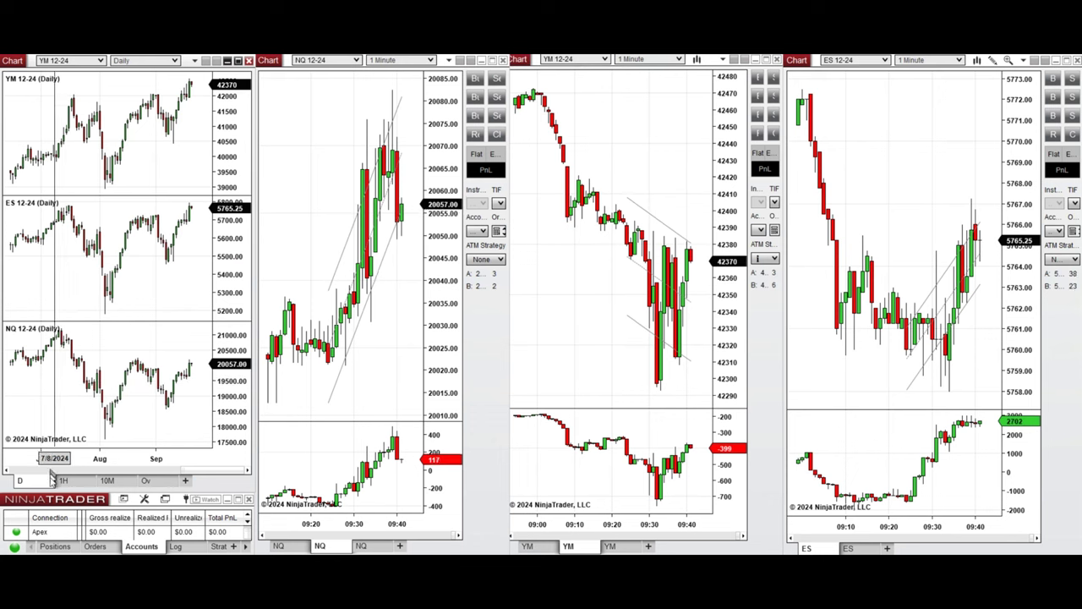
click(62, 481)
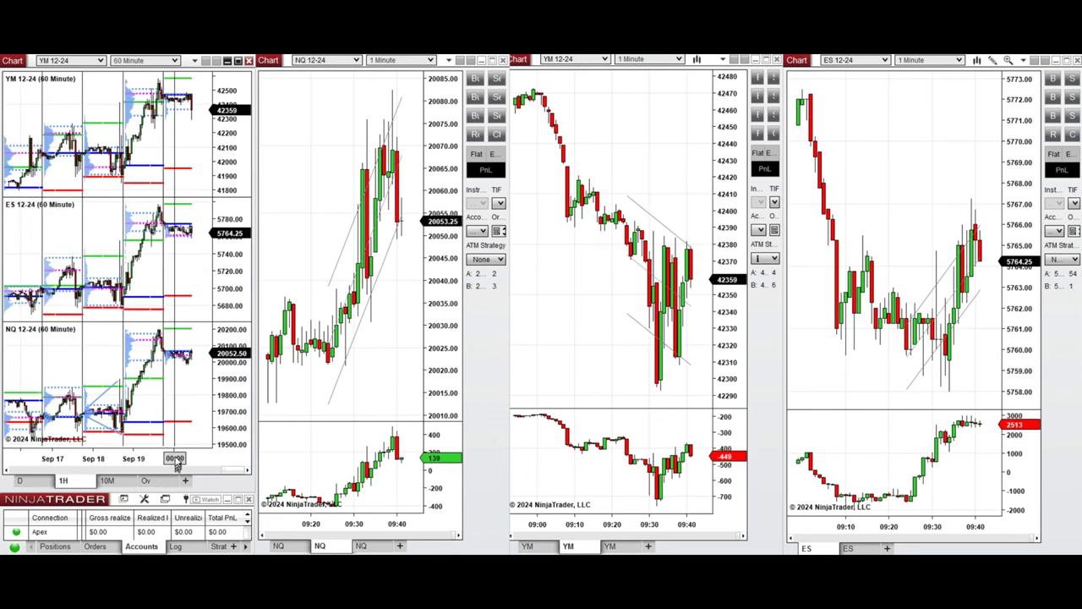
drag(138, 458, 157, 471)
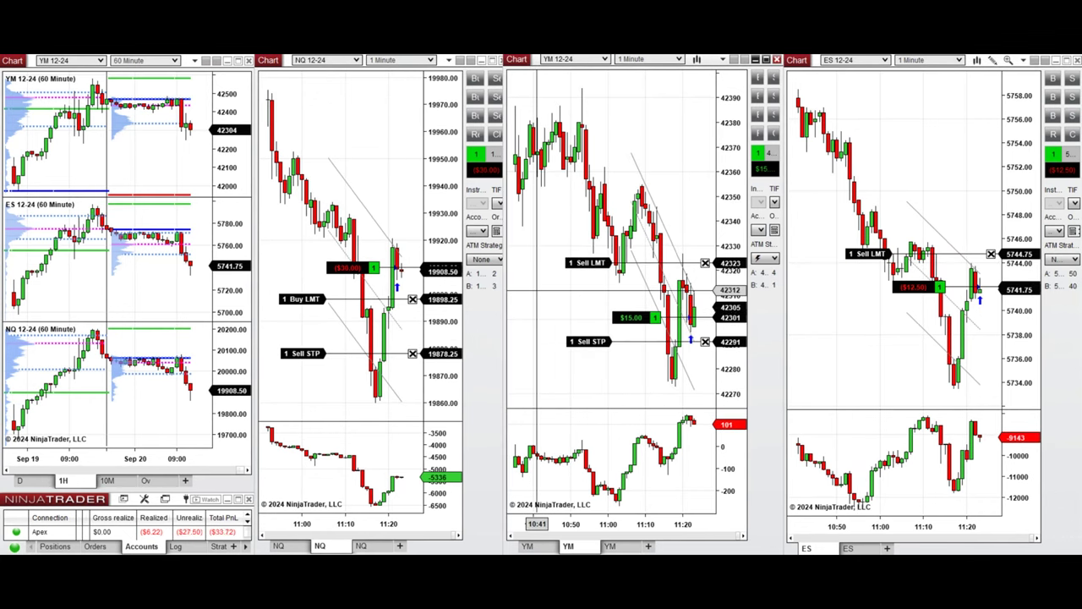
Lower the YM sell stop to 42271 and place a one-contract YM buy limit order at 42280.
drag(585, 342, 597, 390)
right_click(612, 368)
click(660, 64)
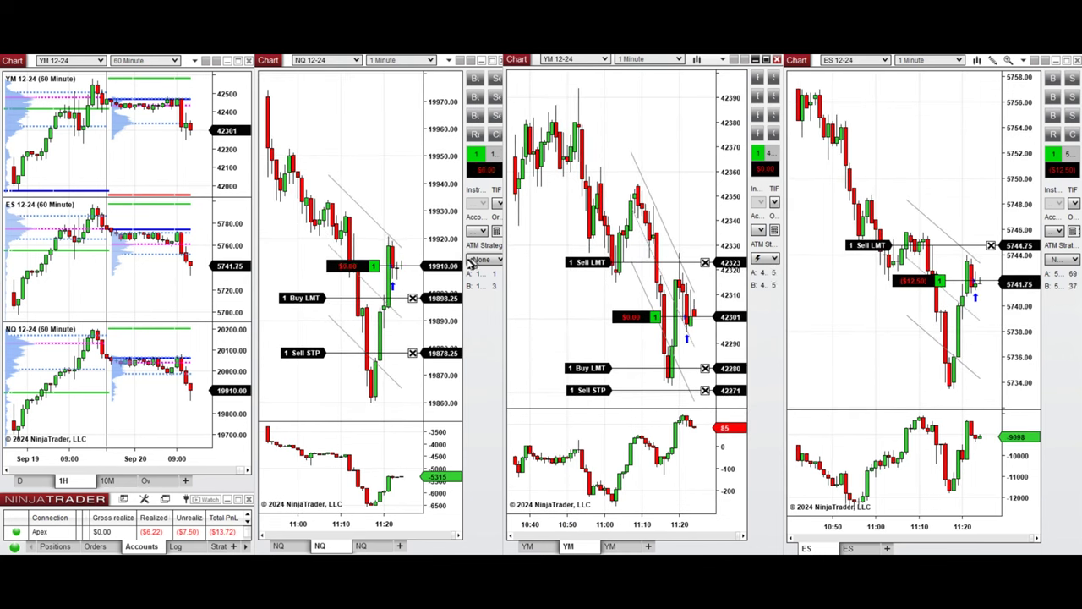
Place a one-contract sell limit order at 19919.25 on the NQ chart.
right_click(439, 252)
click(444, 261)
click(732, 264)
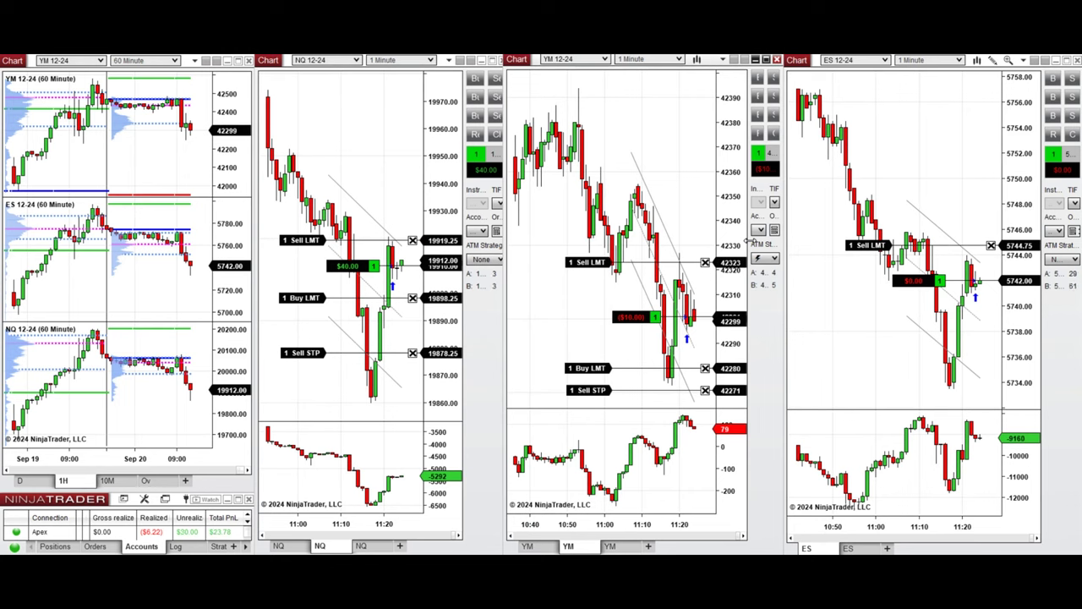
click(451, 214)
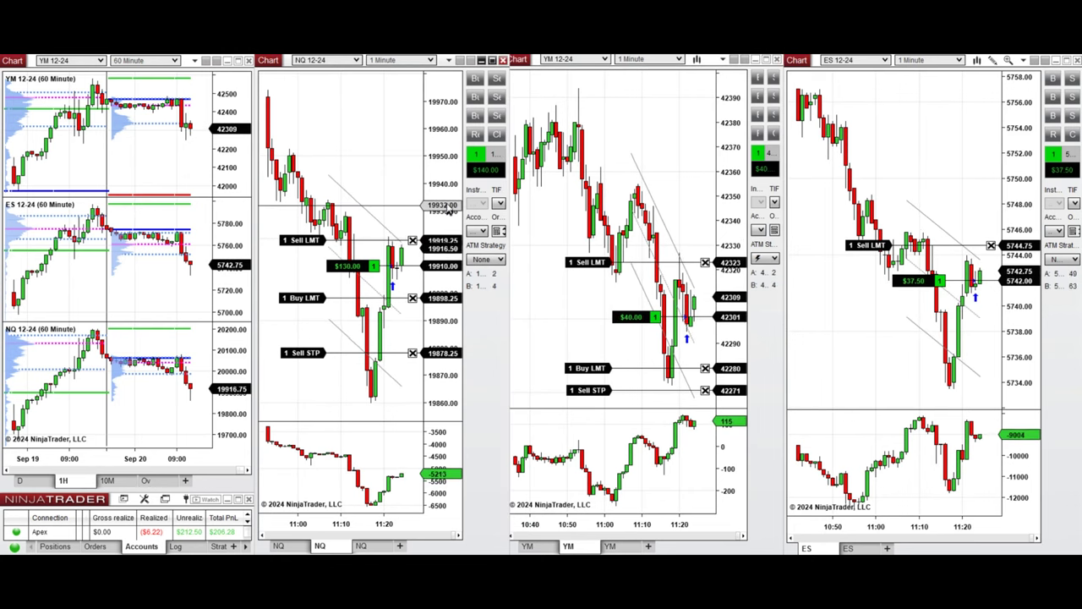
Close the open NQ, YM and ES positions together with their working orders.
click(497, 135)
click(774, 133)
click(1072, 135)
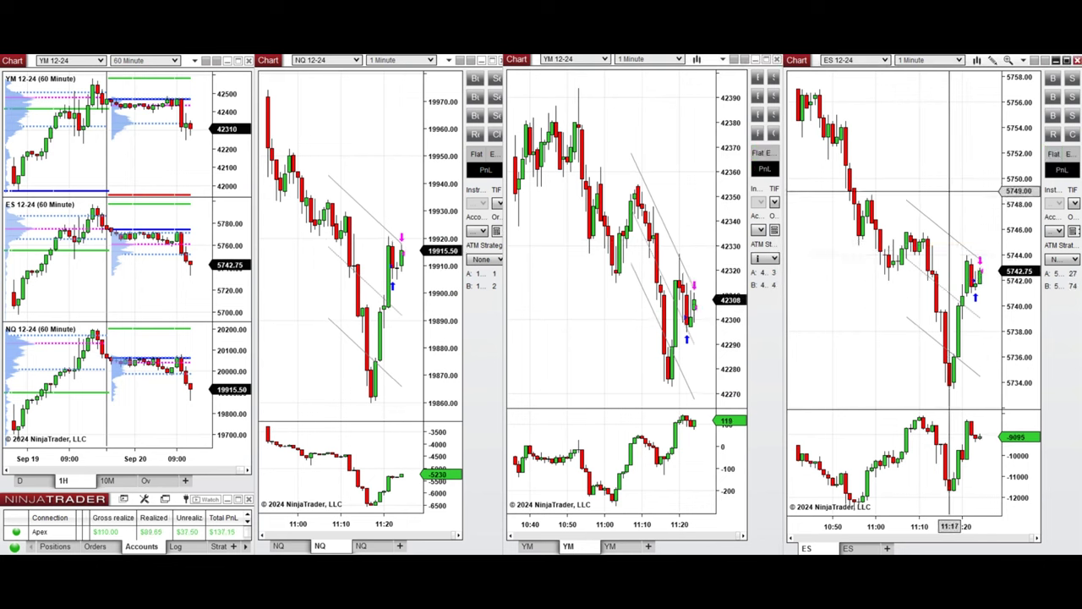
Open one-contract long positions in NQ, YM and ES, and lower the YM sell limit to 42323.
click(441, 343)
key(F1)
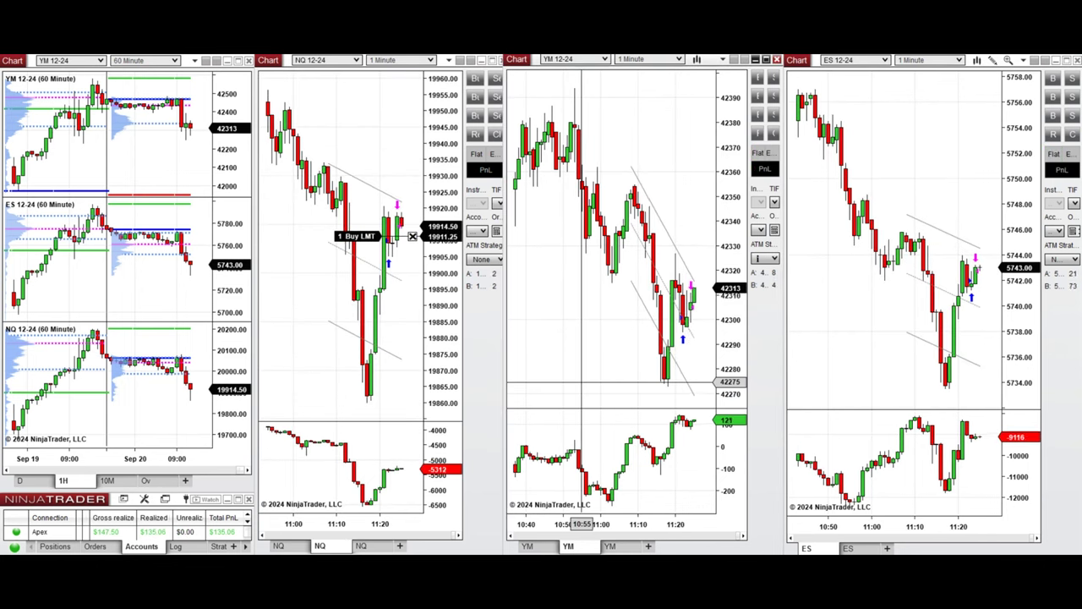
click(891, 239)
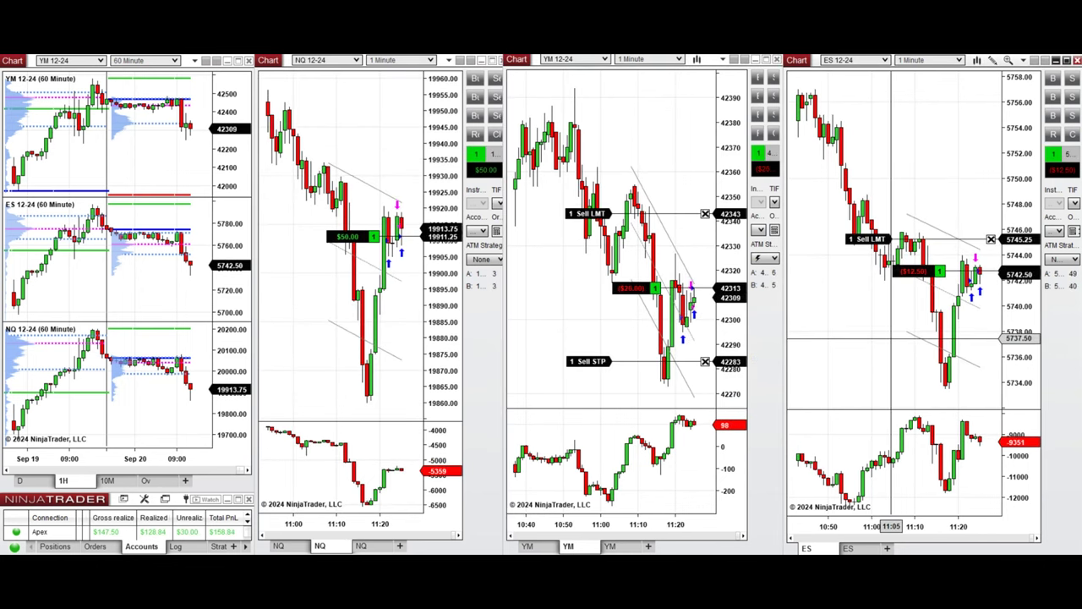
drag(602, 214, 602, 263)
Exit the NQ long and close the YM position with its working orders.
click(440, 170)
key(F2)
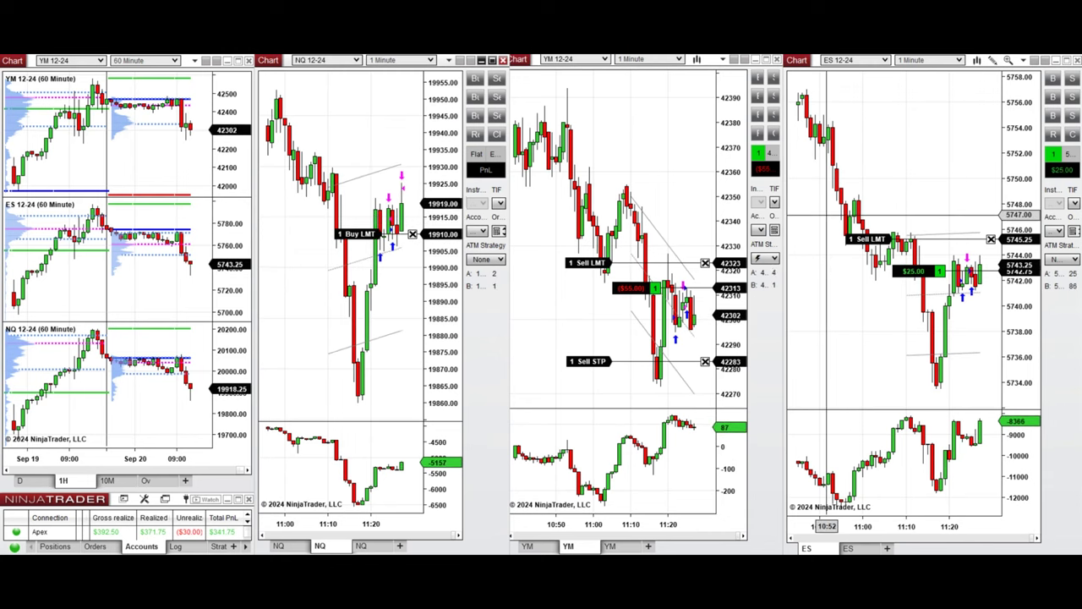
click(774, 133)
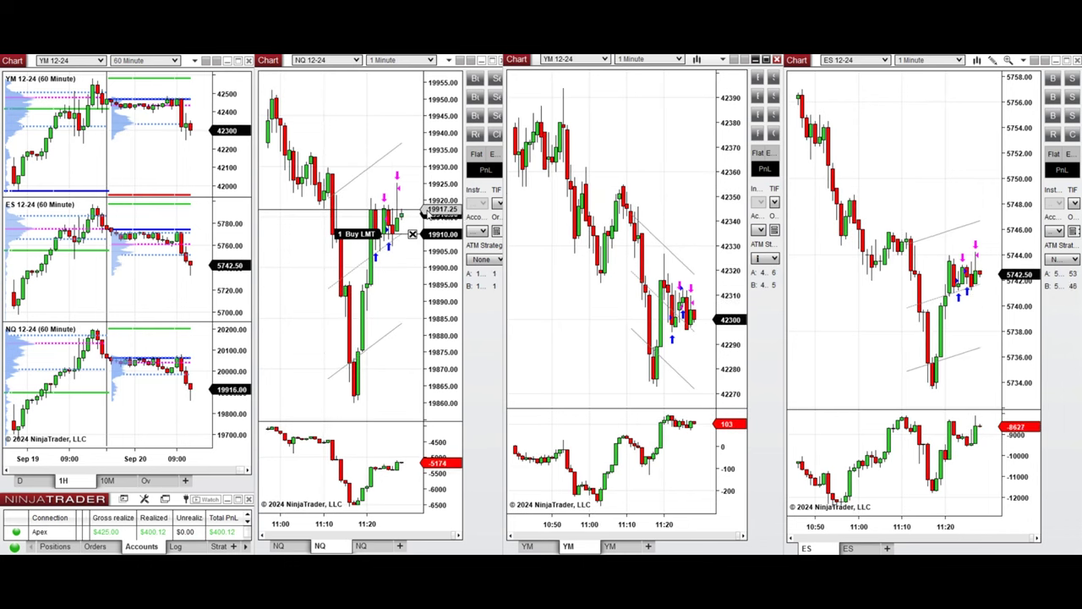
Move the NQ buy limit to 19897.25 and buy one contract each of NQ, YM and ES.
click(438, 298)
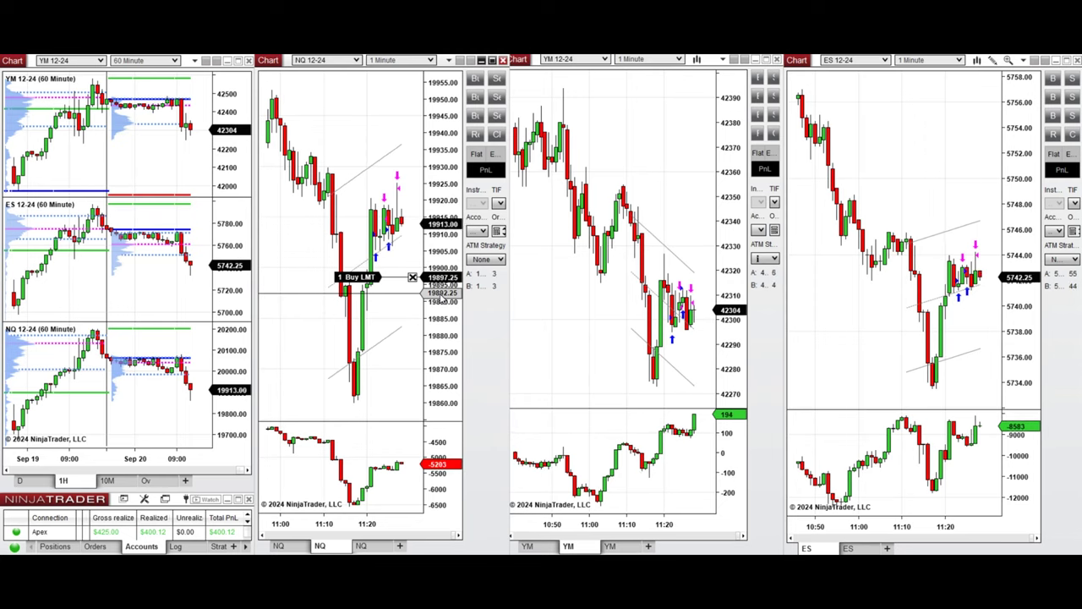
key(F1)
click(562, 332)
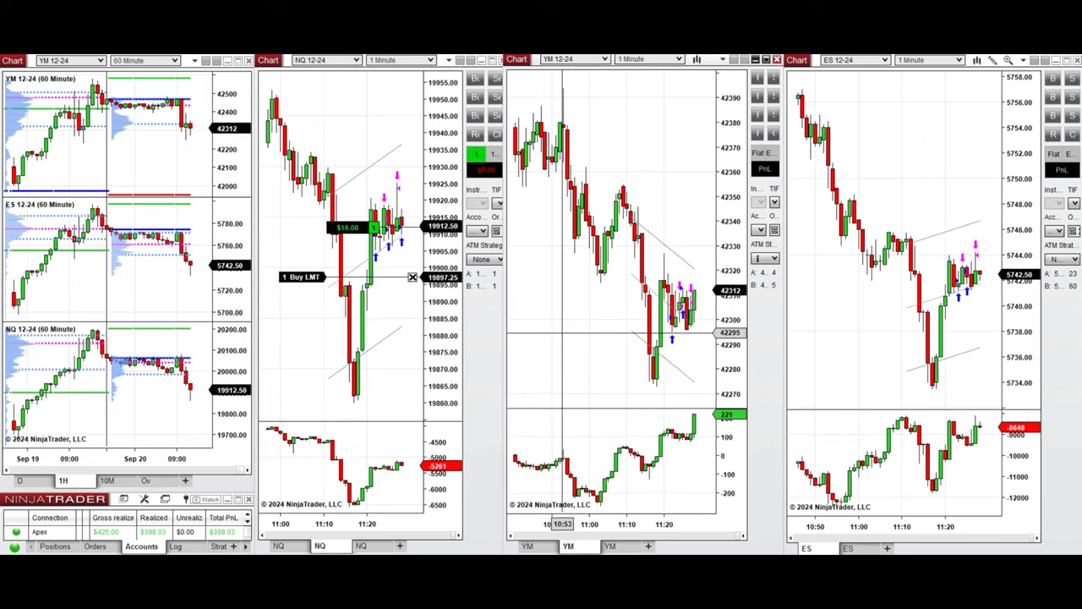
key(F1)
click(857, 350)
key(F1)
Set the YM sell stop to 42300 and sell limit to 42329, and the NQ sell limit to 19925.75.
drag(672, 369, 664, 320)
drag(589, 220, 589, 247)
click(444, 158)
click(412, 253)
drag(434, 212, 435, 181)
Close the open YM, ES and NQ positions.
click(655, 183)
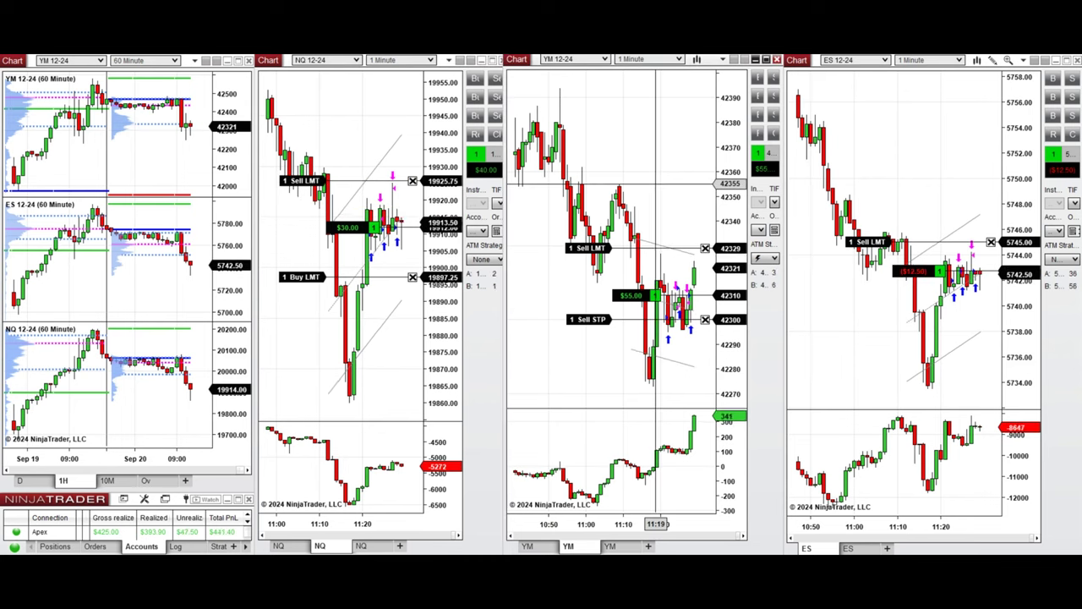
click(888, 146)
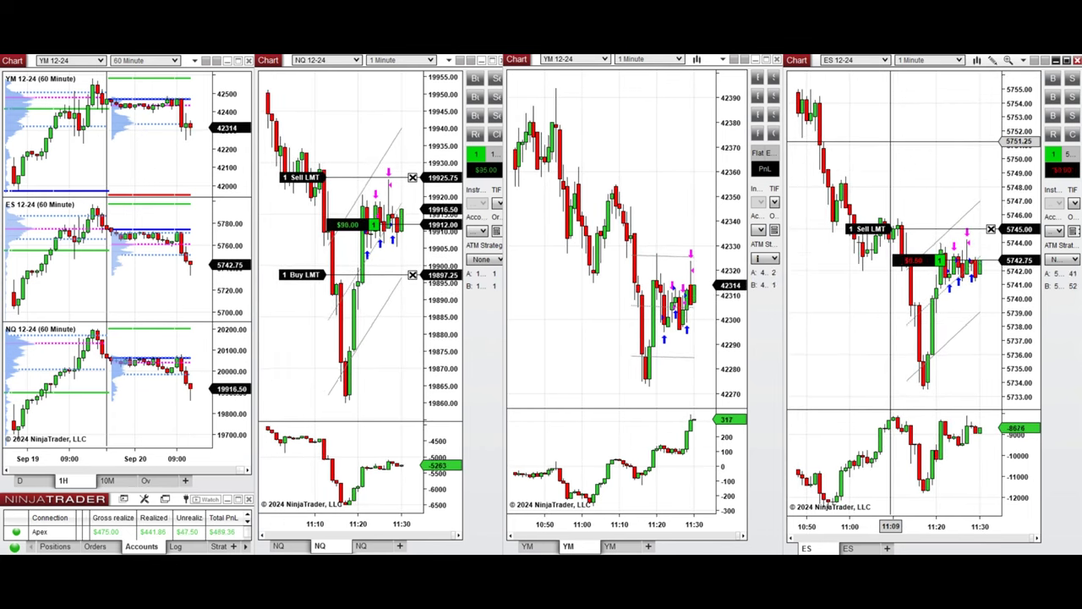
click(435, 172)
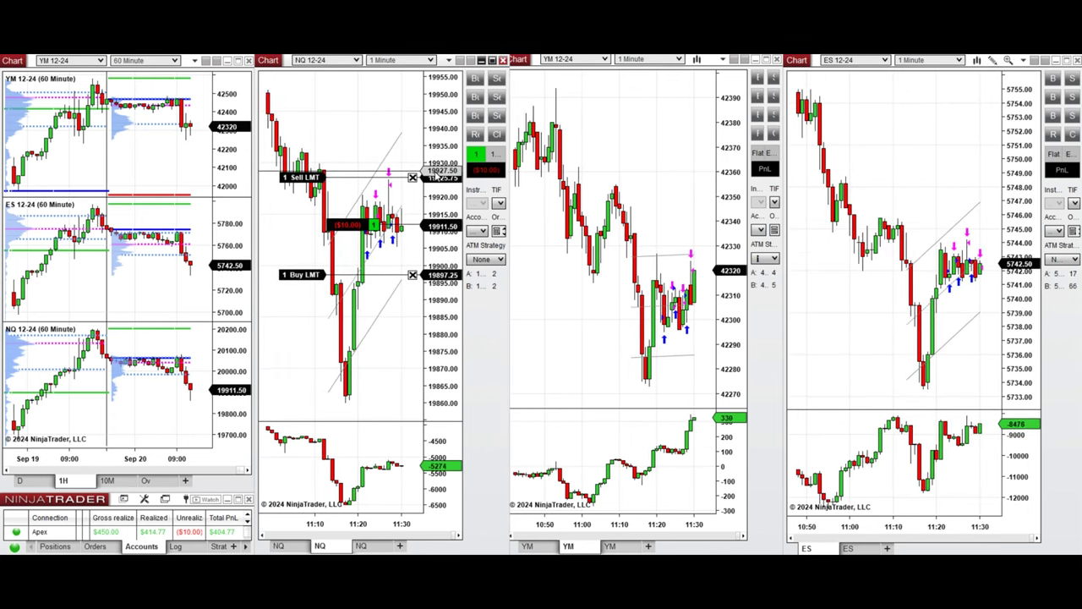
key(alt+c)
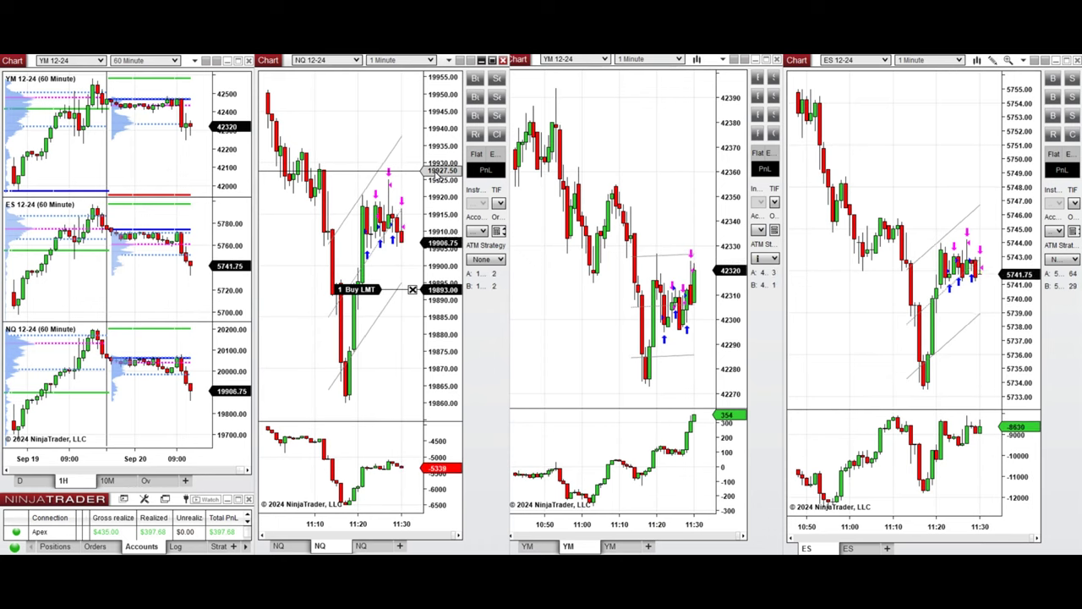
Place a one-contract YM buy limit order at 42295.
right_click(617, 334)
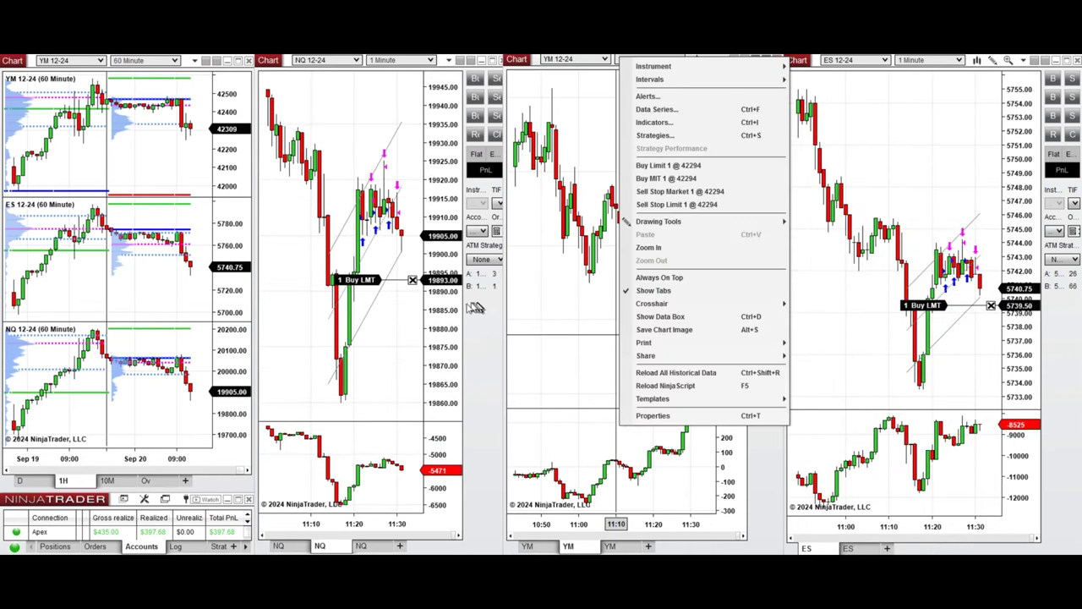
click(479, 309)
right_click(573, 333)
click(615, 166)
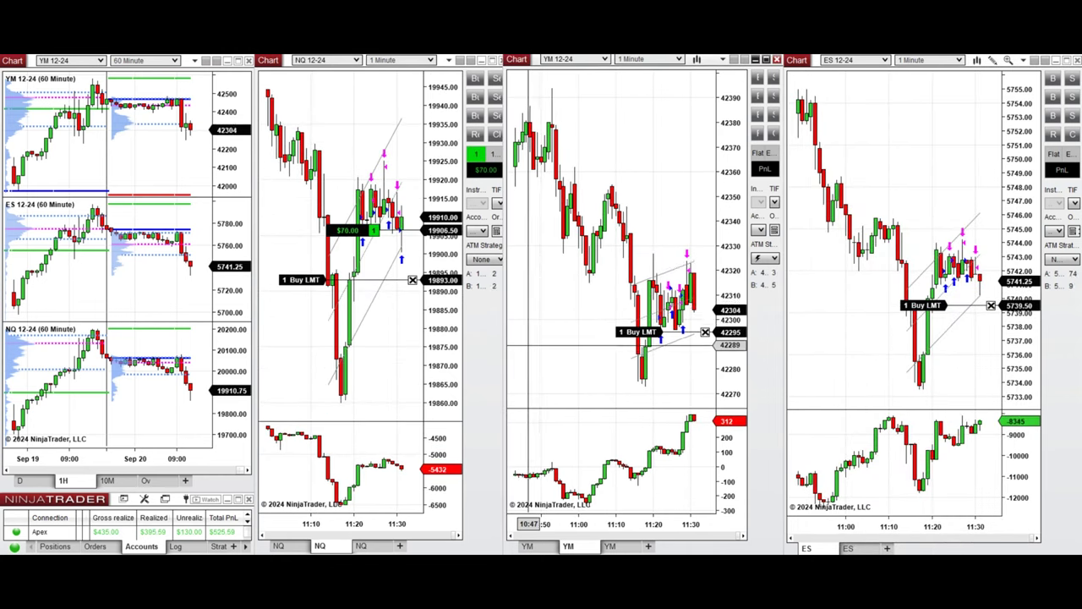
Set the YM sell stop to 42272 and close the NQ position with its working orders.
drag(720, 131, 718, 148)
click(587, 366)
click(587, 373)
click(449, 154)
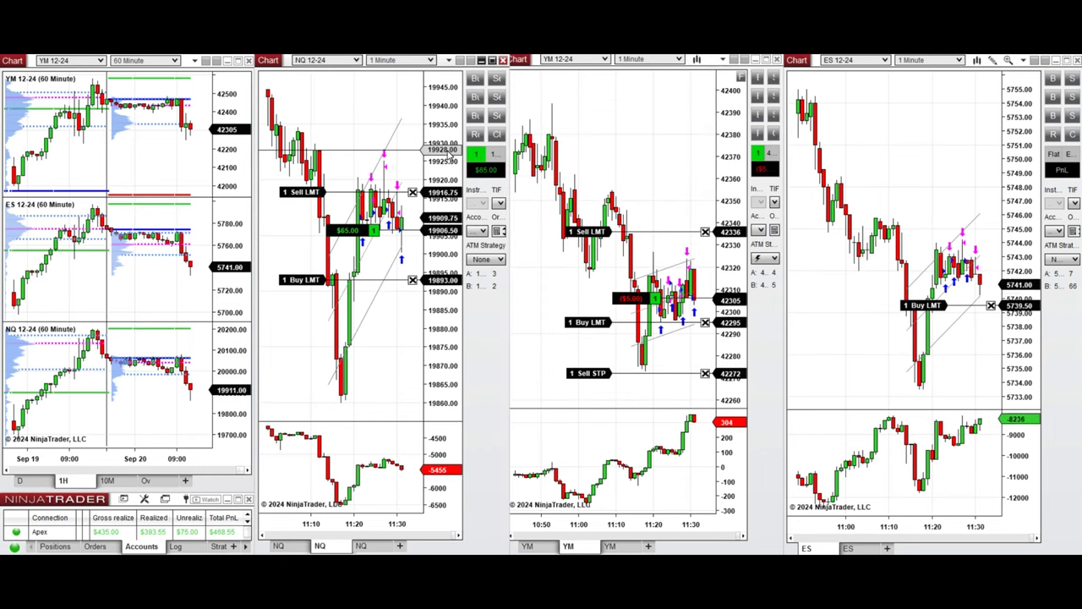
key(F12)
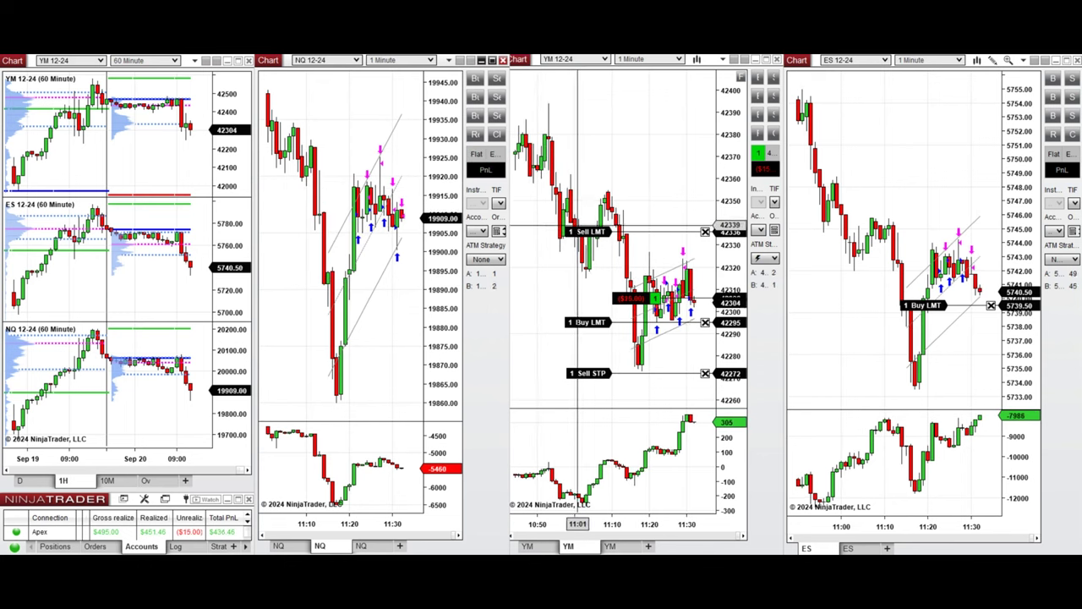
Lower the YM sell limit to 42320 and open a one-contract NQ long position.
click(589, 232)
drag(592, 264, 592, 267)
click(447, 294)
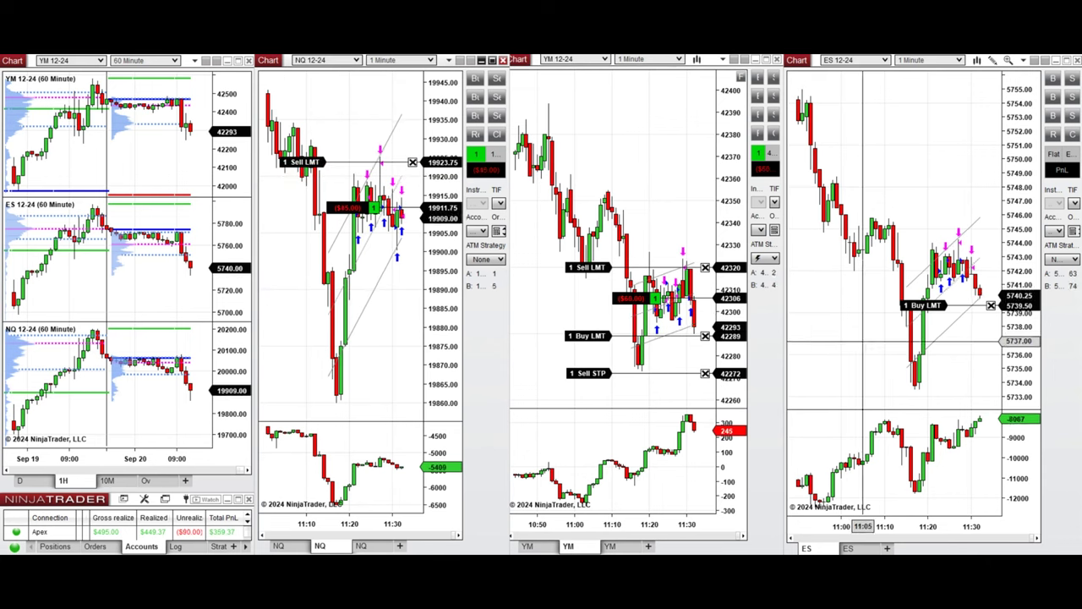
Set the YM sell stop to 42268 and place one-contract sell limits at 42308 on YM and 5741.75 on ES.
click(590, 373)
right_click(590, 289)
click(626, 291)
right_click(848, 276)
click(901, 295)
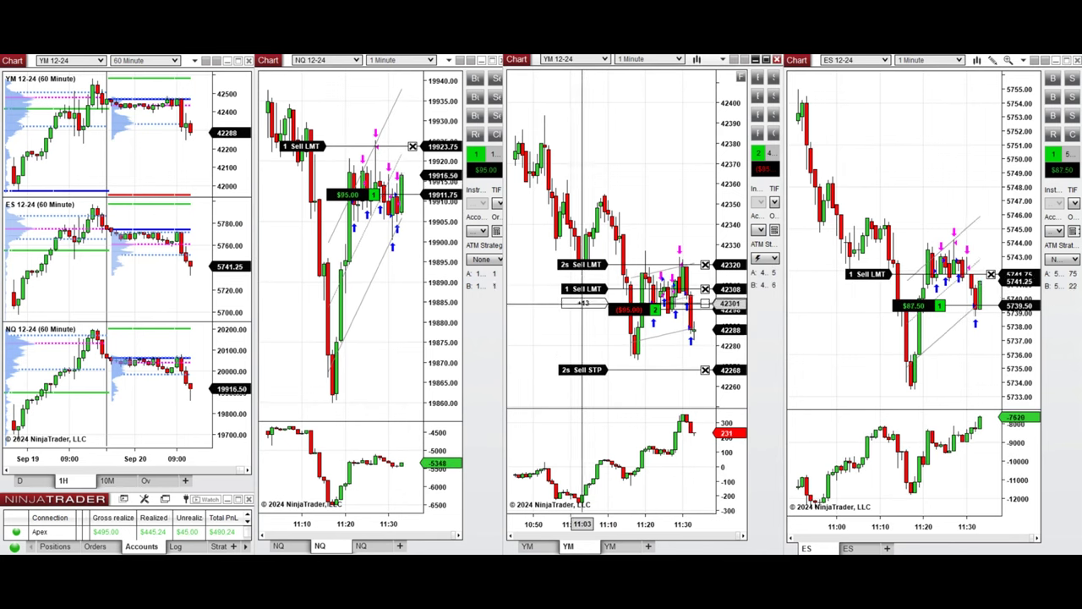
Close the one-contract NQ long position and return the YM chart to automatic price scaling.
click(435, 225)
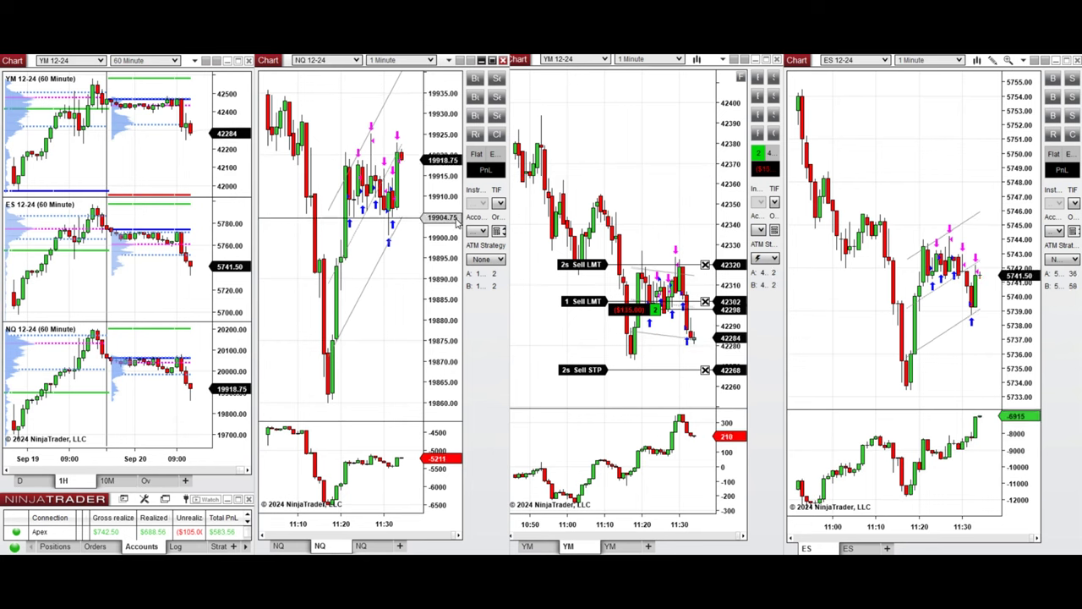
mouse_move(344, 523)
mouse_down()
mouse_move(316, 523)
mouse_move(326, 523)
mouse_up()
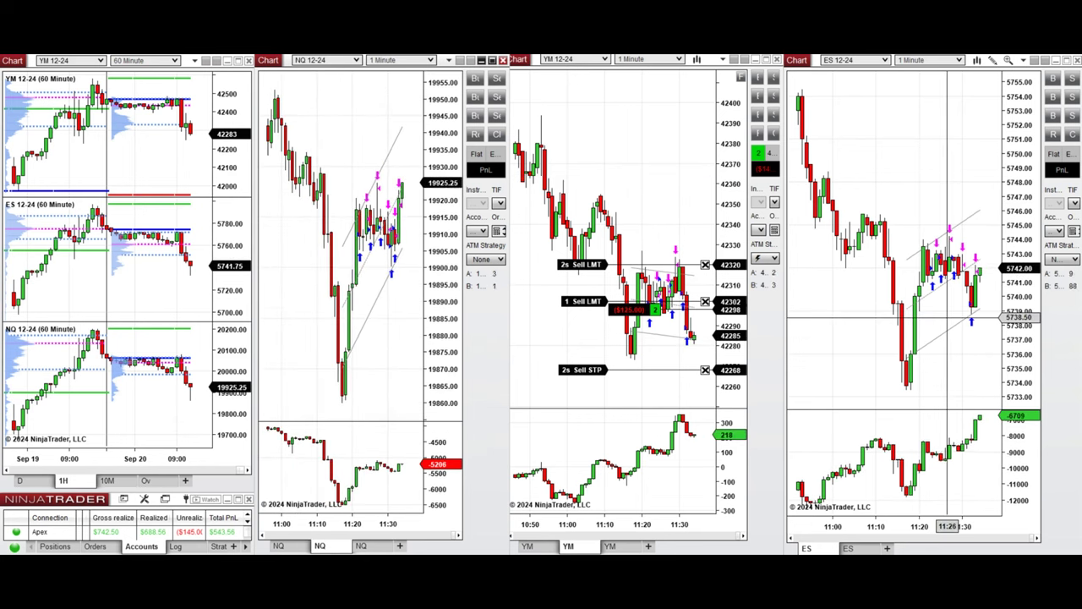
click(741, 77)
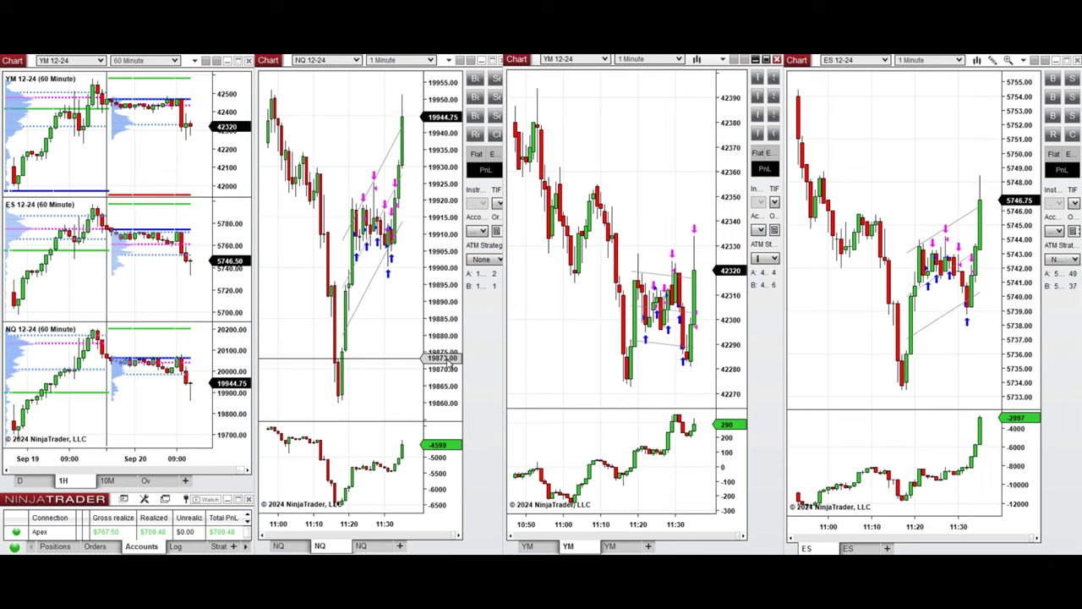
Place one-contract buy limit orders at 5744.25 on ES and 42319 on YM.
right_click(894, 208)
click(929, 292)
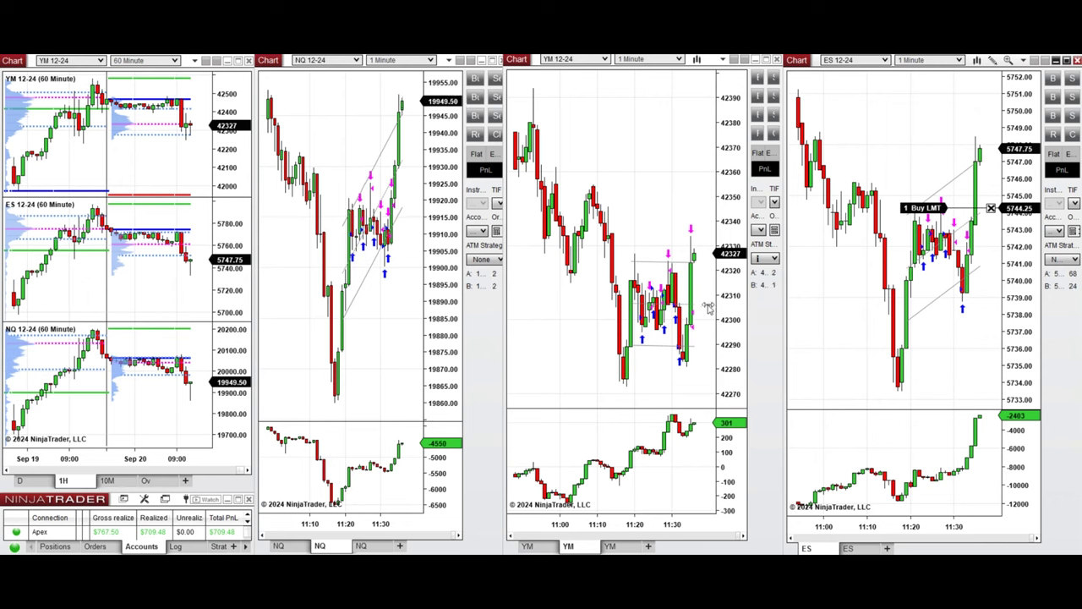
right_click(703, 298)
click(726, 304)
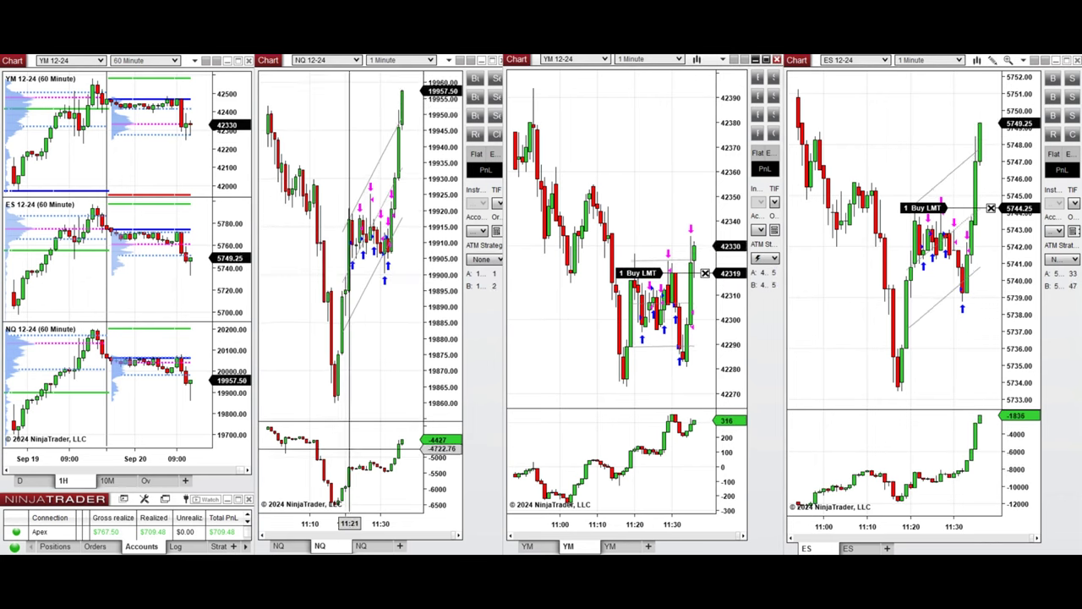
Set the YM sell limit to 42332 and sell stop to 42273, and add a one-contract YM buy limit at 42289.
drag(322, 526, 353, 527)
scroll(352, 524, up, 5)
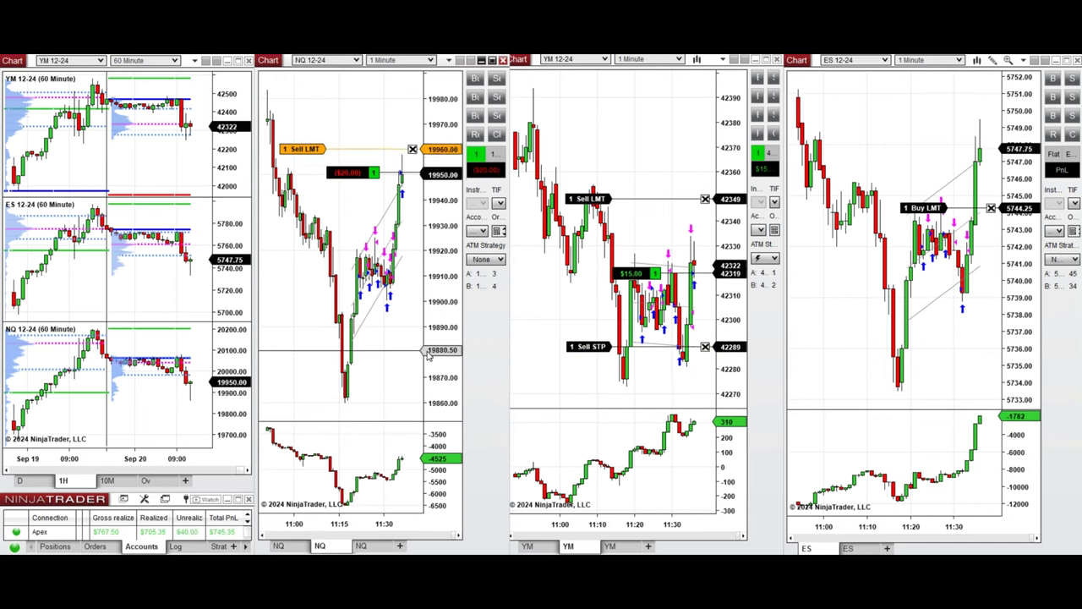
drag(587, 200, 595, 241)
click(439, 130)
drag(596, 347, 605, 387)
right_click(602, 346)
click(643, 166)
Raise the ES buy limit order to 5744.50 and move the NQ working order slightly higher.
drag(922, 188, 928, 181)
click(395, 292)
drag(315, 206, 314, 199)
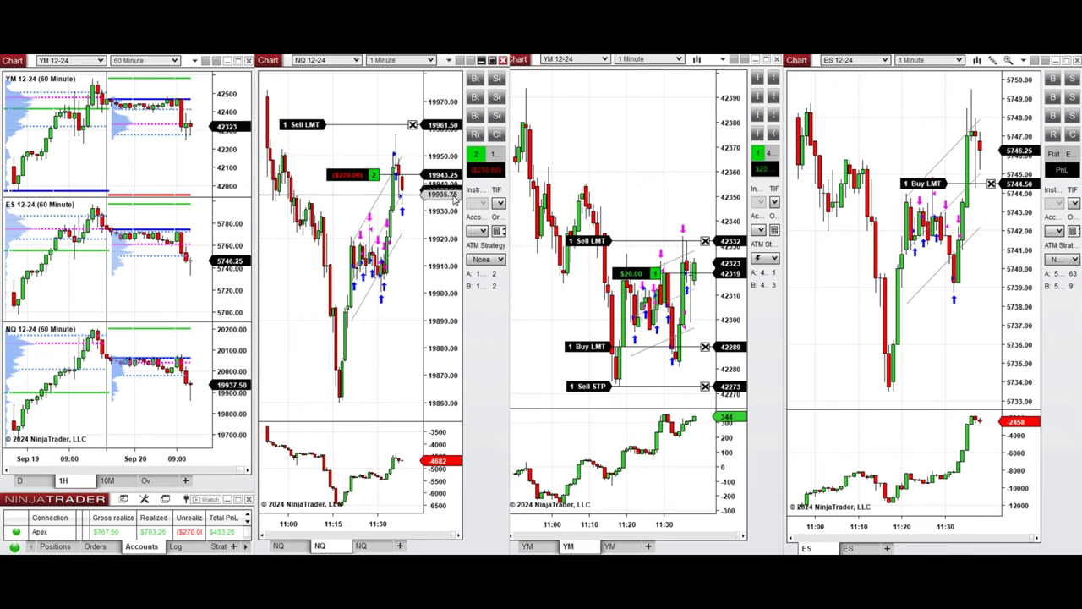
Set the two one-contract NQ sell limit orders to 19955.50 and 19948.50.
click(412, 174)
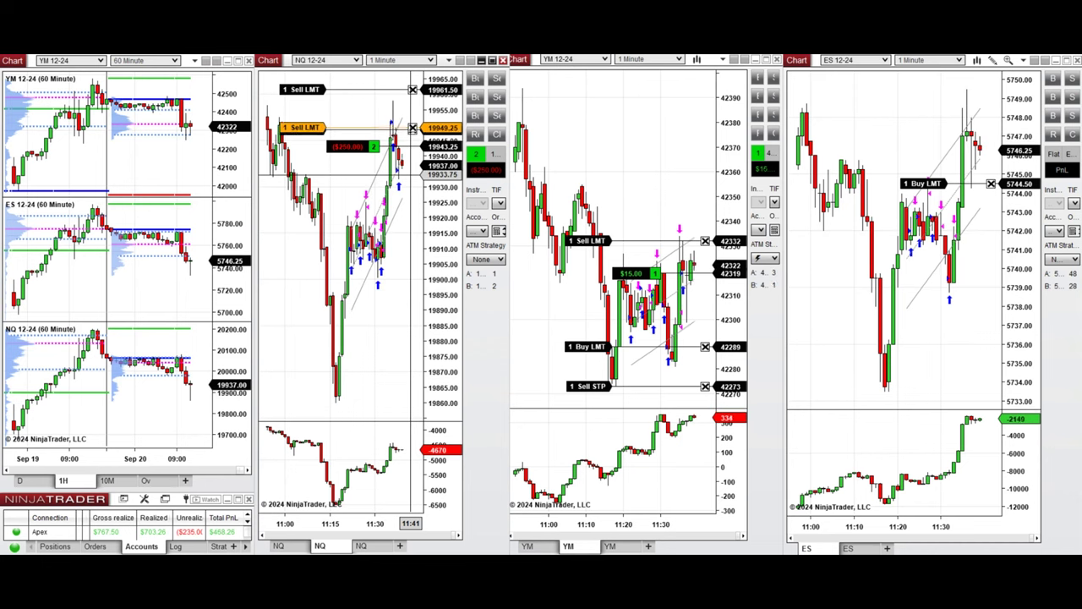
click(415, 90)
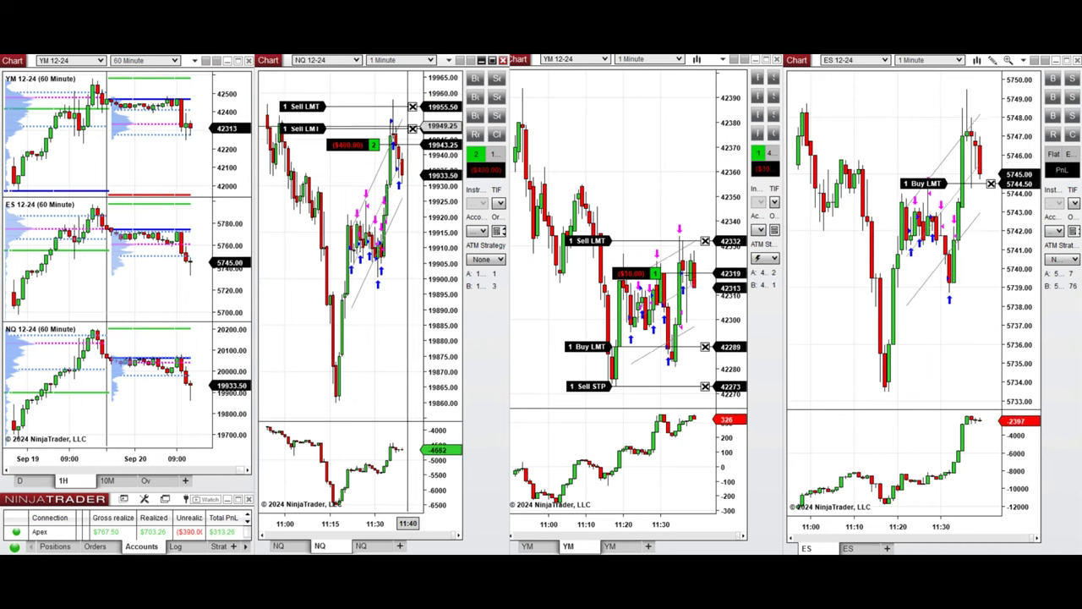
Raise the YM sell limit to 42343 and set the YM sell stop to 42271.
click(651, 148)
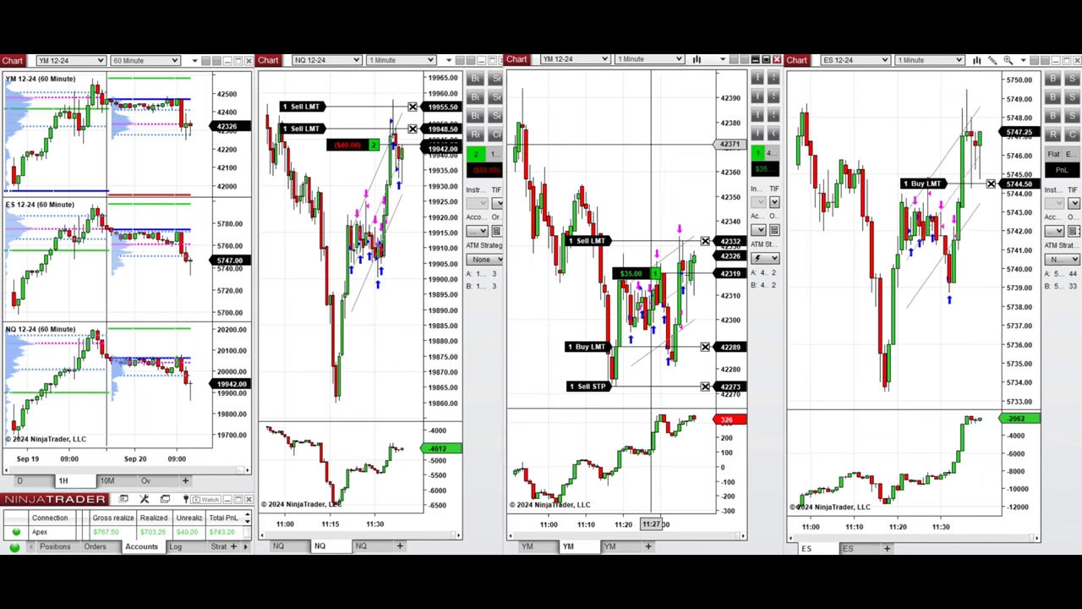
drag(580, 241, 599, 214)
click(598, 213)
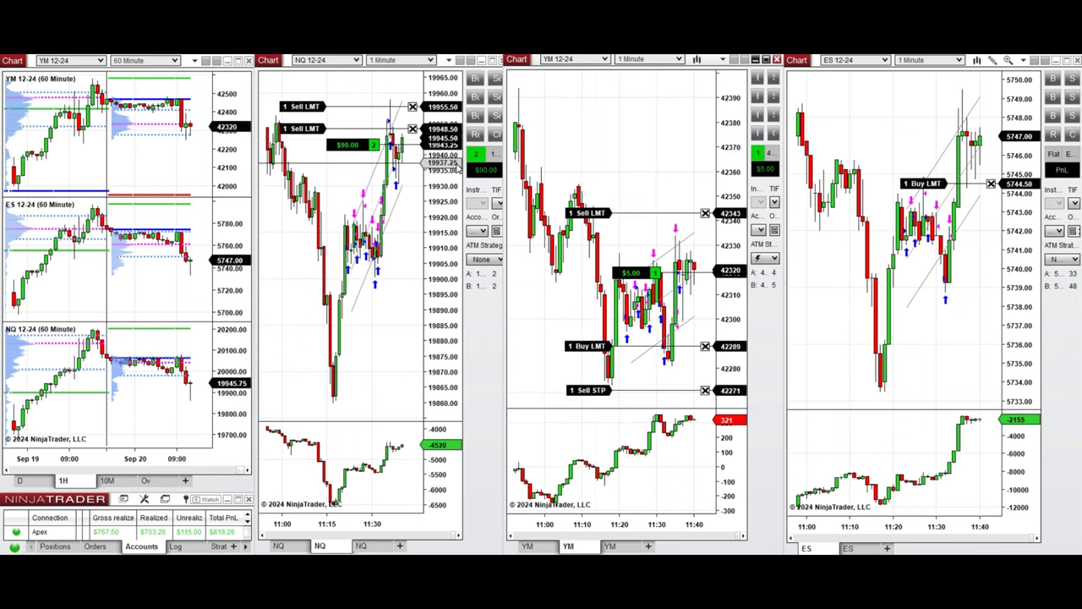
Close the open YM trade and re-enter with a one-contract buy limit at 42314, bringing the sell limit down to 42326.
drag(400, 523, 391, 523)
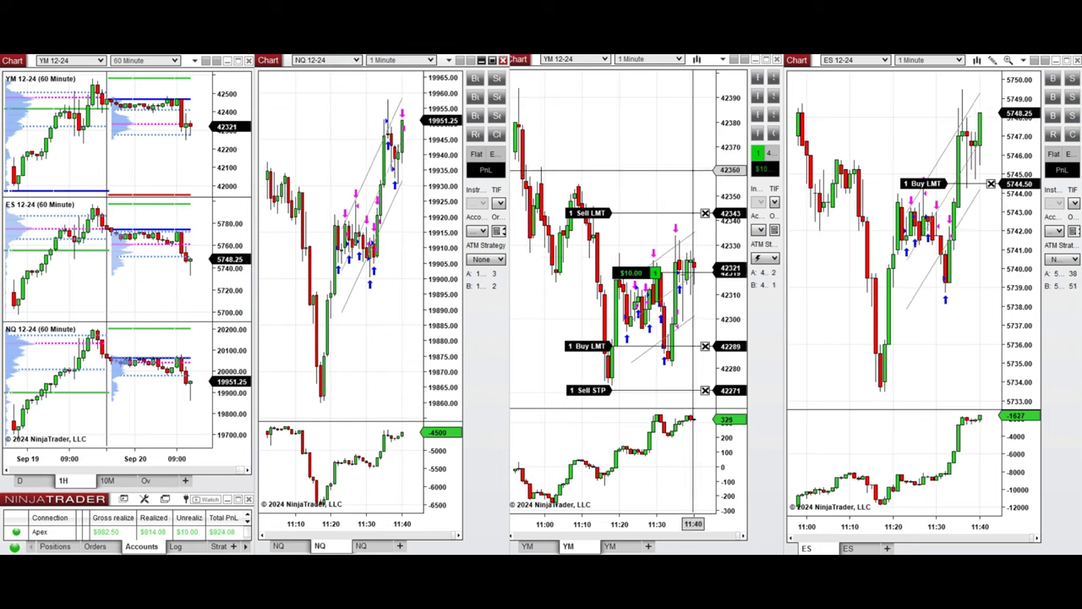
click(773, 133)
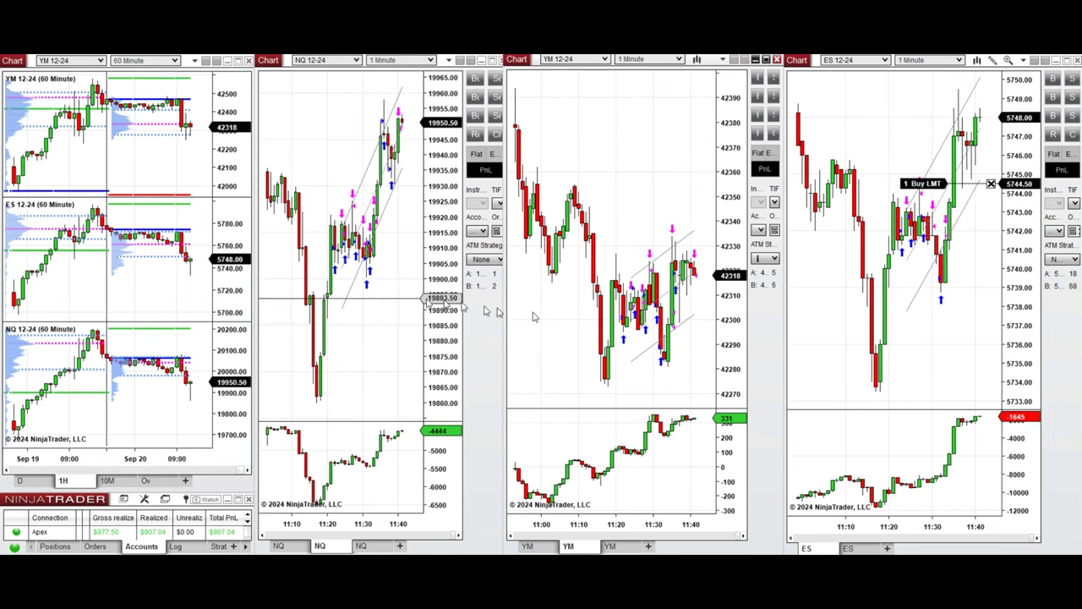
click(638, 377)
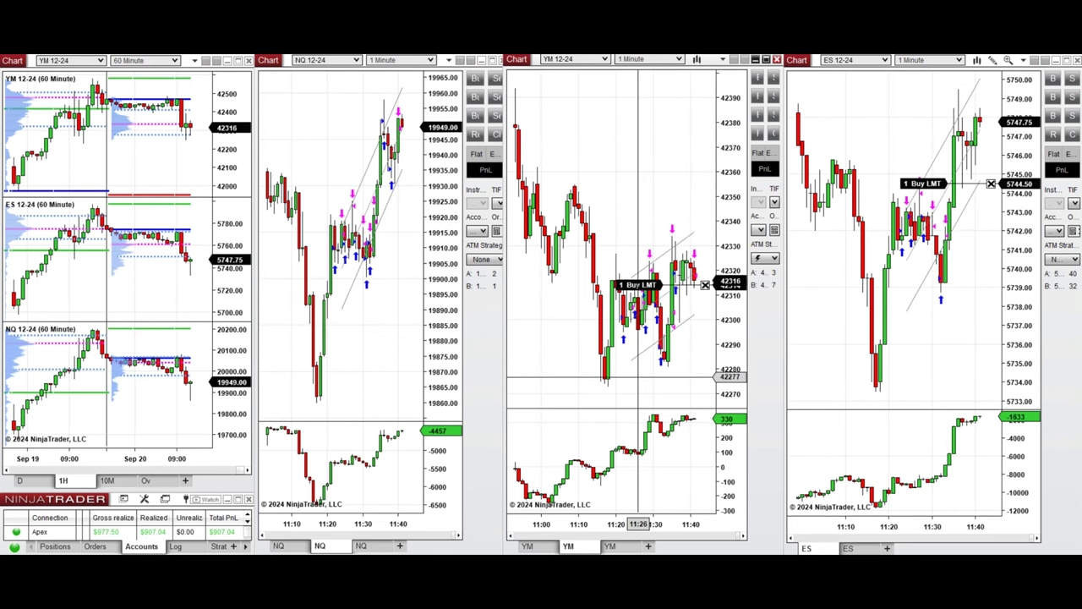
drag(592, 217, 592, 262)
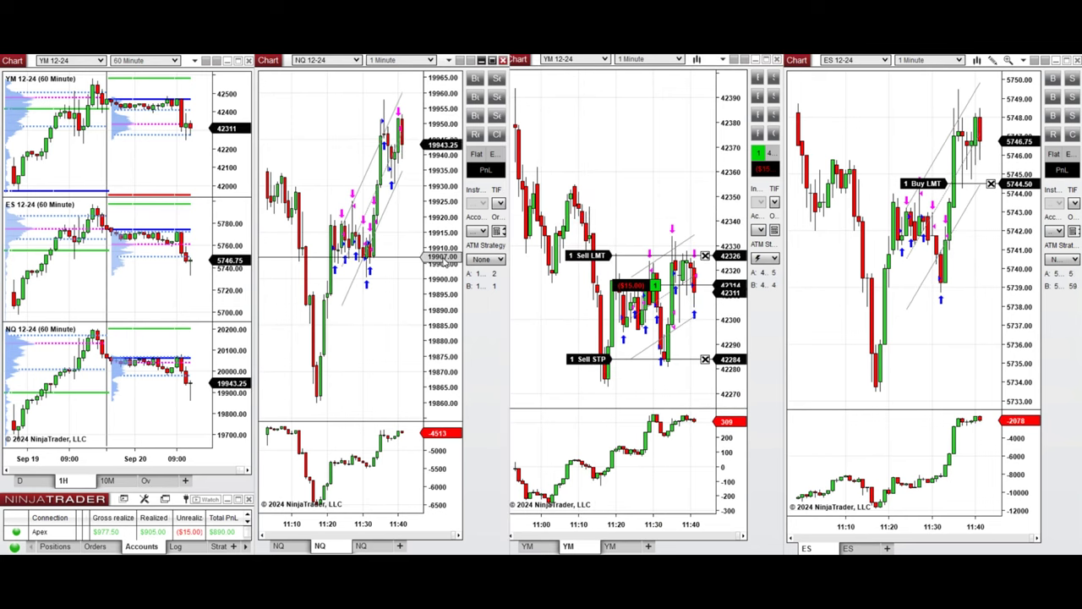
Buy one NQ contract and cancel the working one-contract NQ buy limit at 19941.75.
key(ctrl+b)
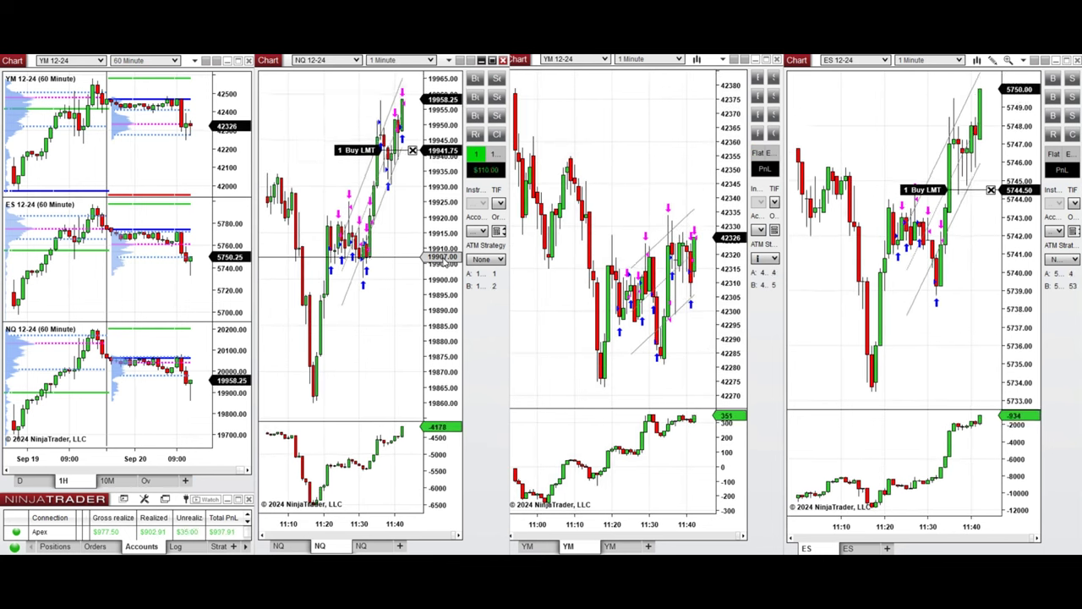
click(412, 167)
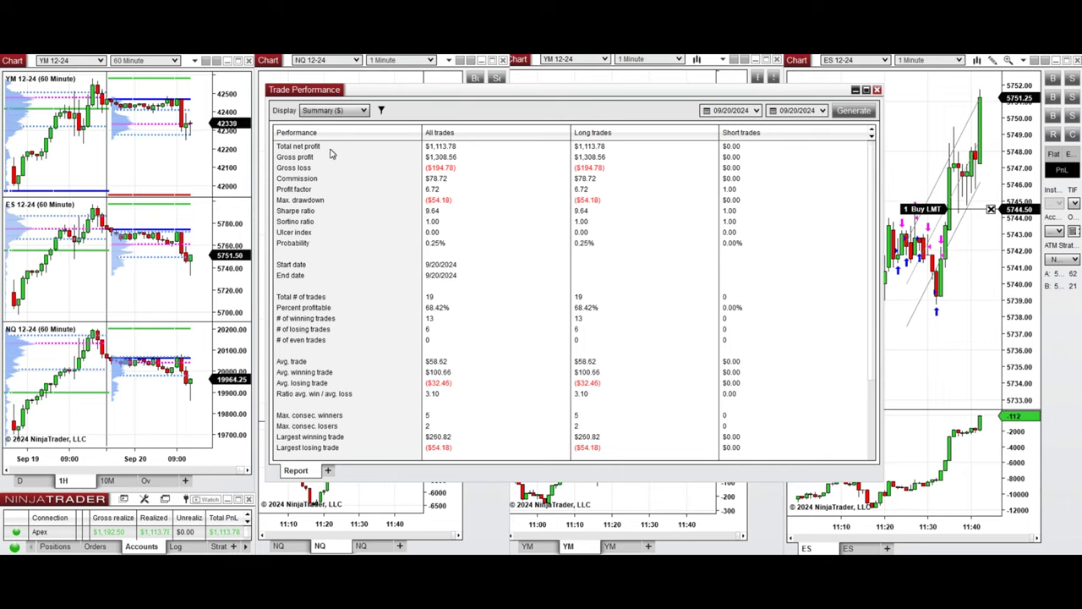
Review net profit, profit factor, percent profitable, win/loss ratio and largest trades in the 09/20/2024 performance summary, and check the system date and time.
click(331, 150)
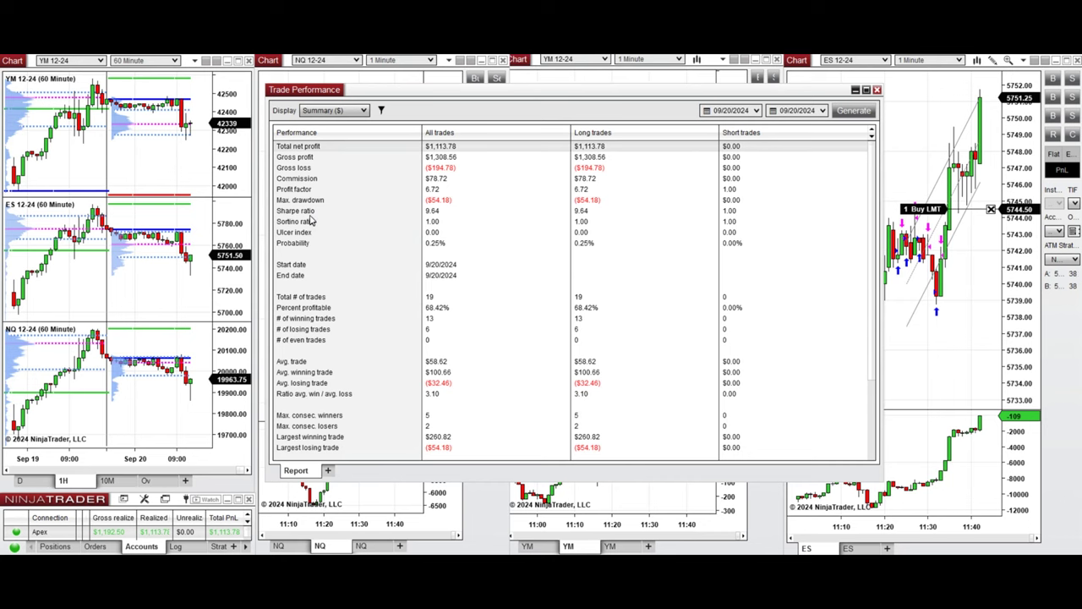
click(306, 190)
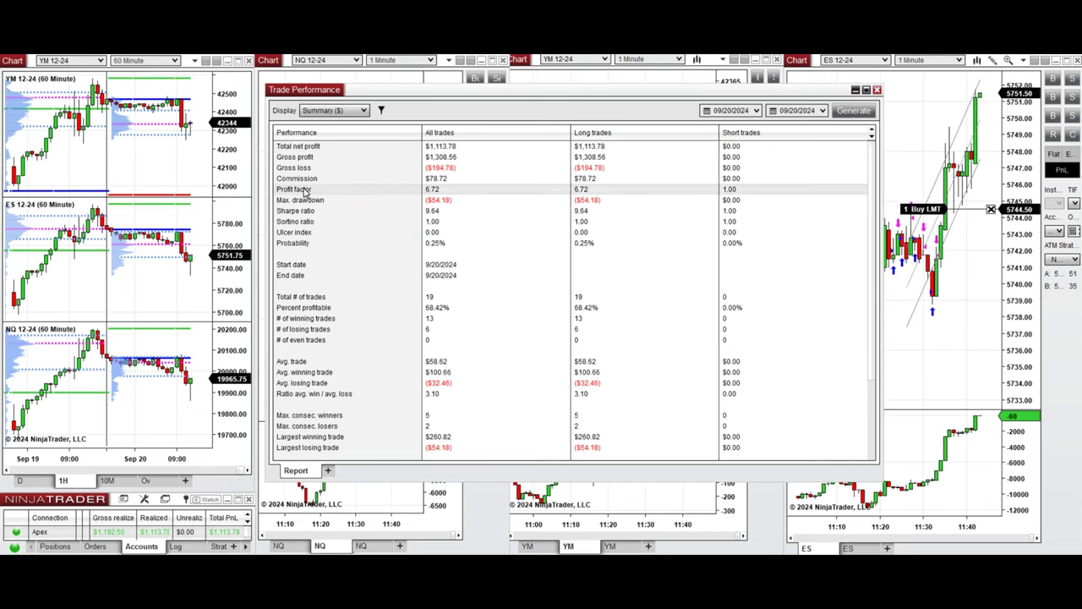
click(322, 310)
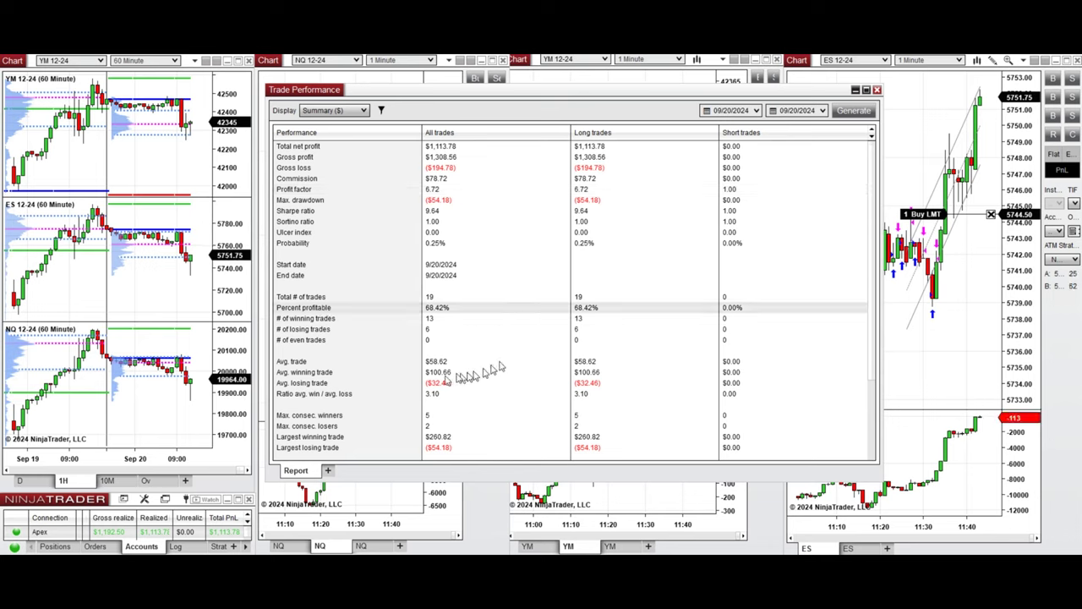
click(393, 393)
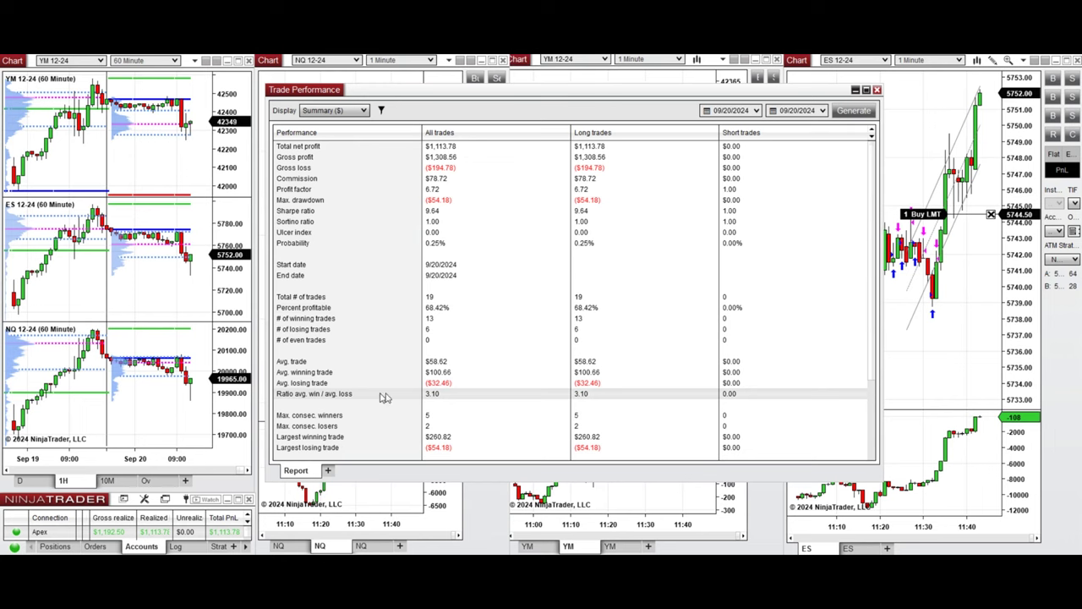
click(365, 439)
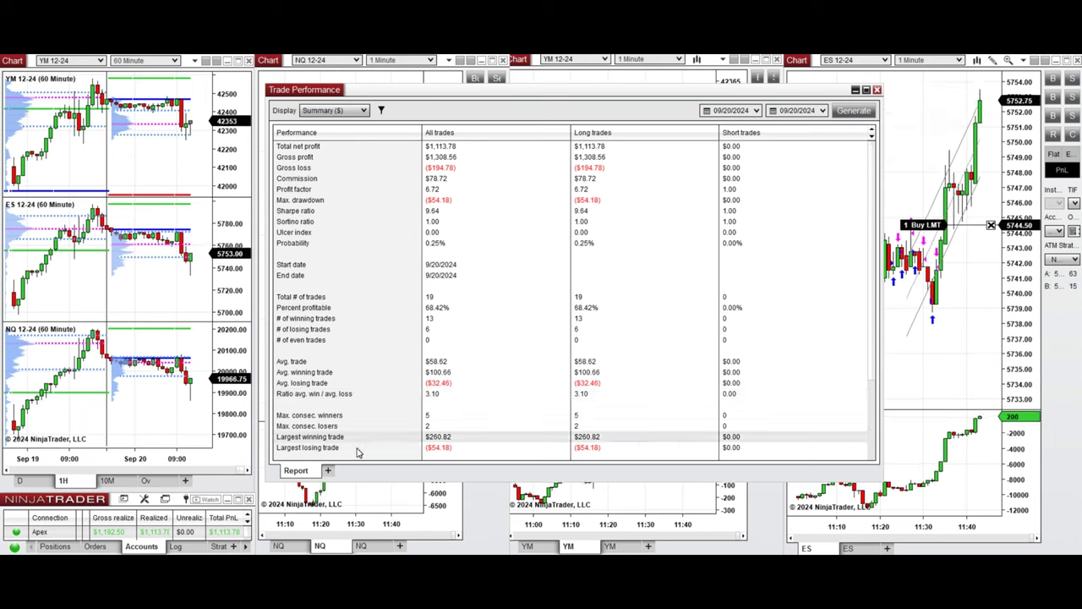
click(356, 449)
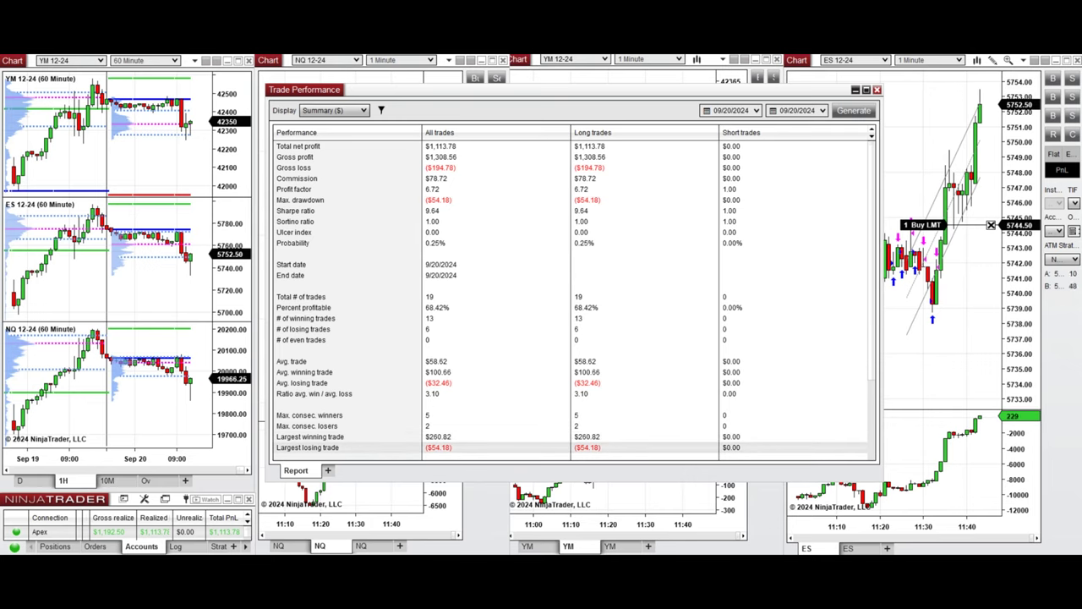
click(1036, 588)
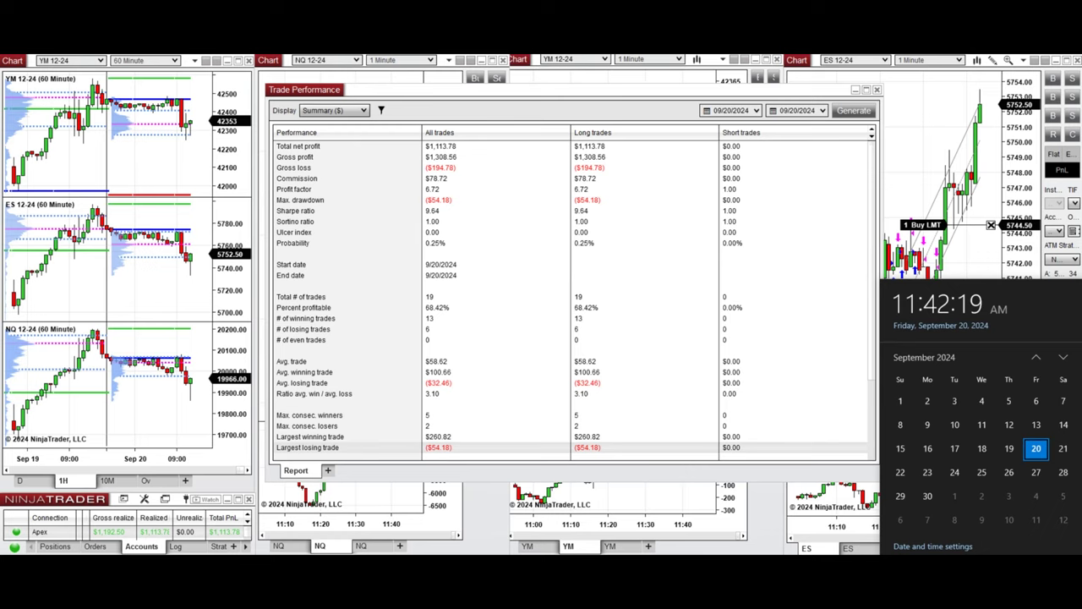